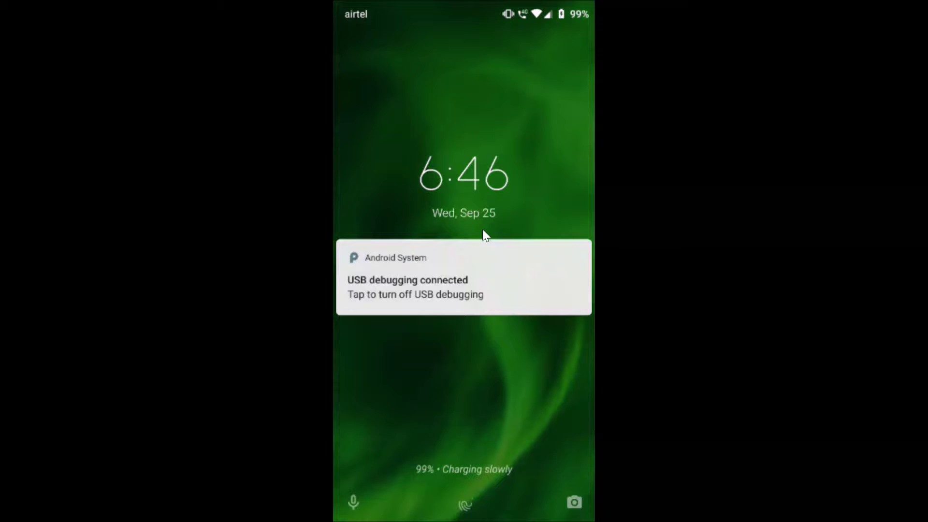
# Step: Swipe up on the lock screen to show the pattern unlock screen with its Emergency option
pyautogui.moveTo(475, 421); pyautogui.dragTo(470, 485)
# Step: View the empty emergency information from the Emergency dialer, then switch it to edit mode
pyautogui.click(460, 471)
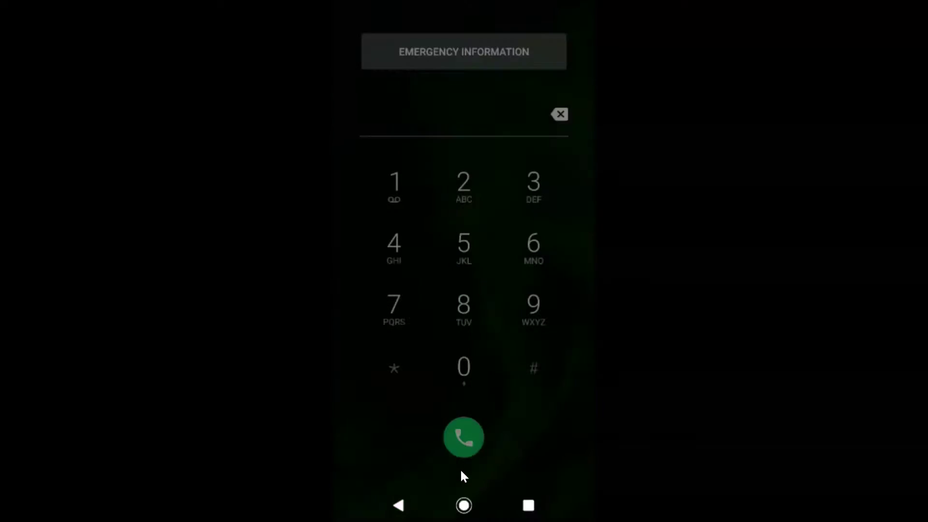
pyautogui.click(480, 58)
pyautogui.click(481, 57)
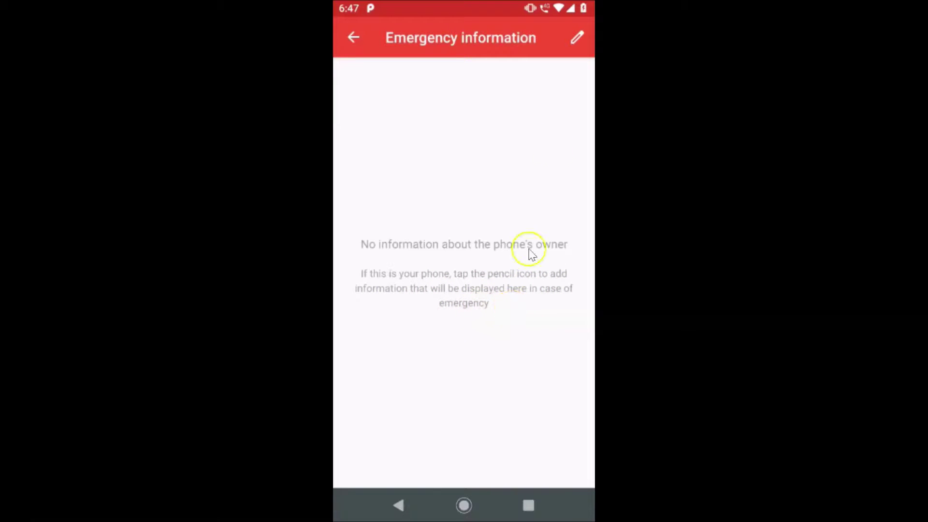
pyautogui.click(580, 36)
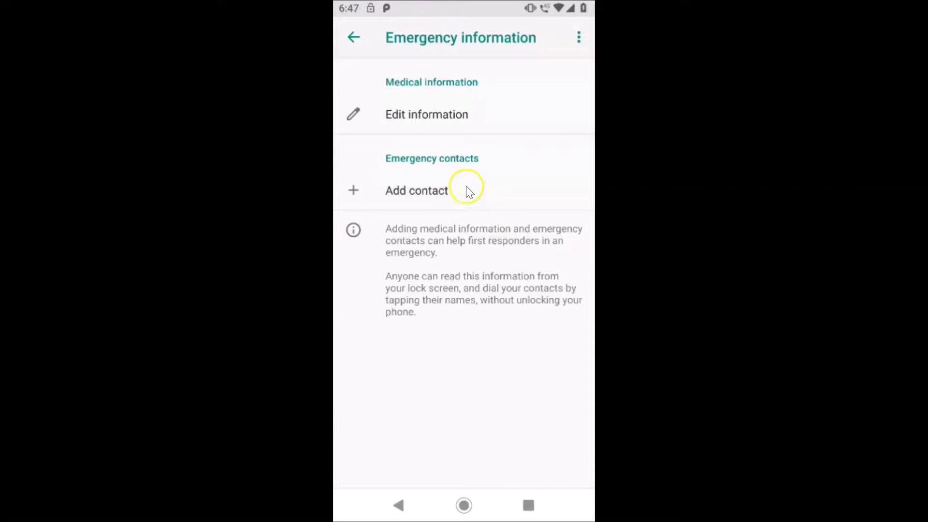
# Step: Return to the home screen and launch the Settings app from the app drawer
pyautogui.middleClick(487, 165)
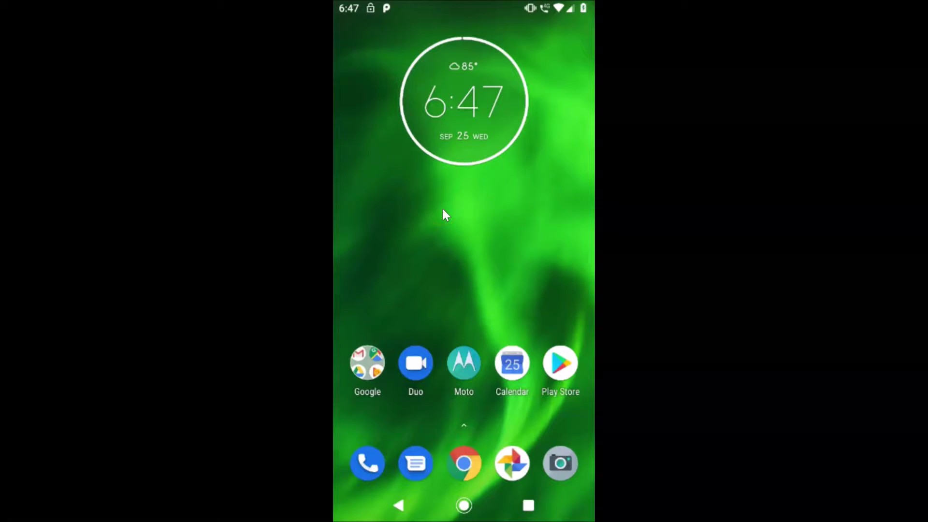
pyautogui.scroll(-2, 444, 210)
pyautogui.click(376, 286)
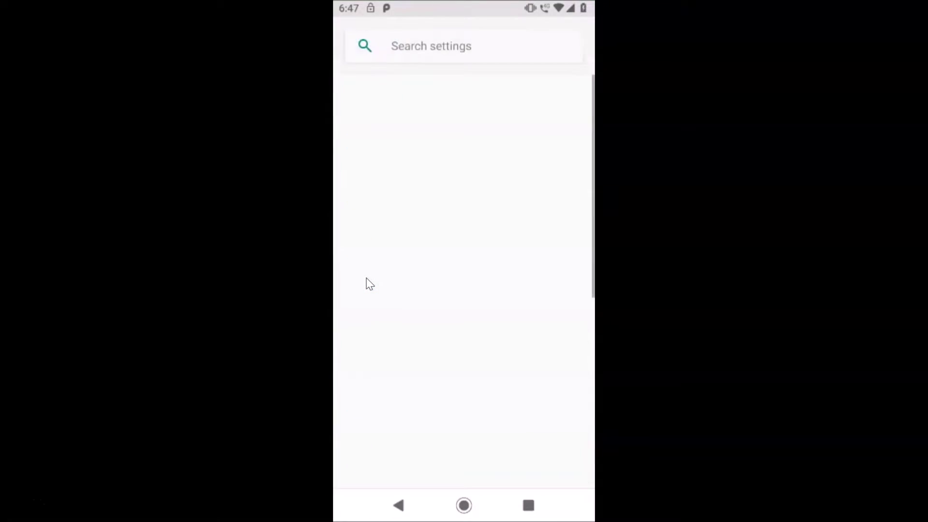
pyautogui.click(430, 344)
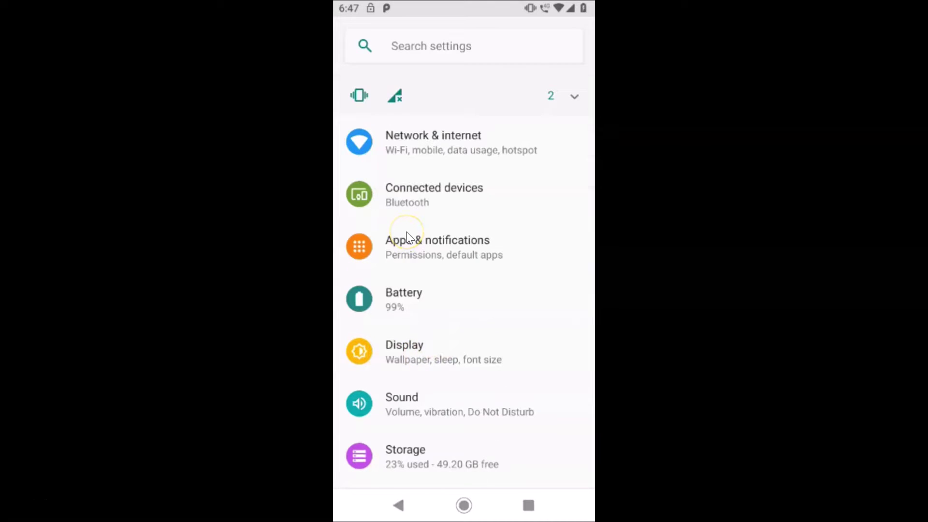
# Step: Go to System › About phone › Emergency information
pyautogui.scroll(-5, 407, 235)
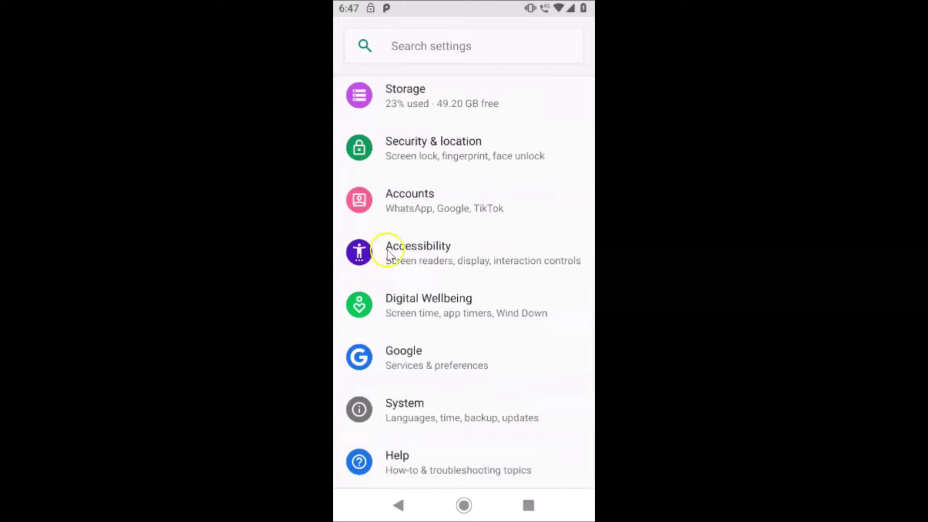
pyautogui.click(407, 408)
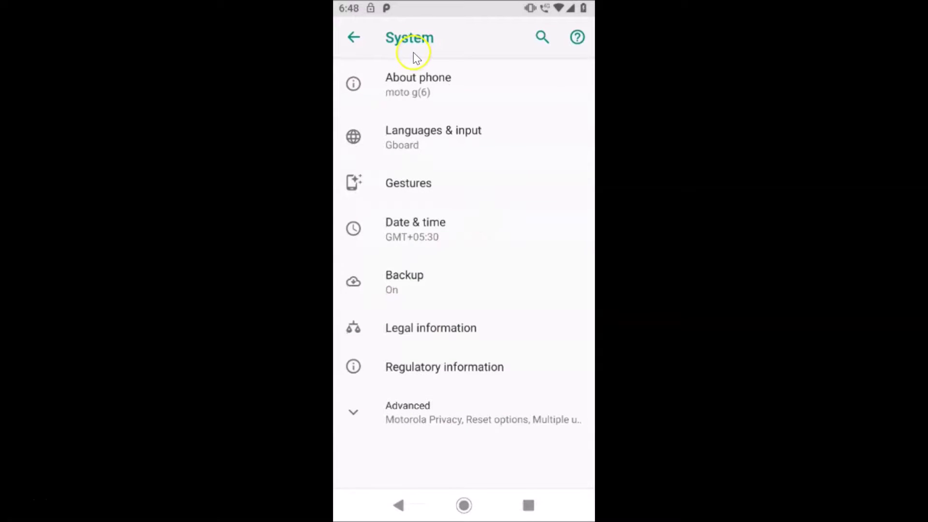
pyautogui.click(425, 80)
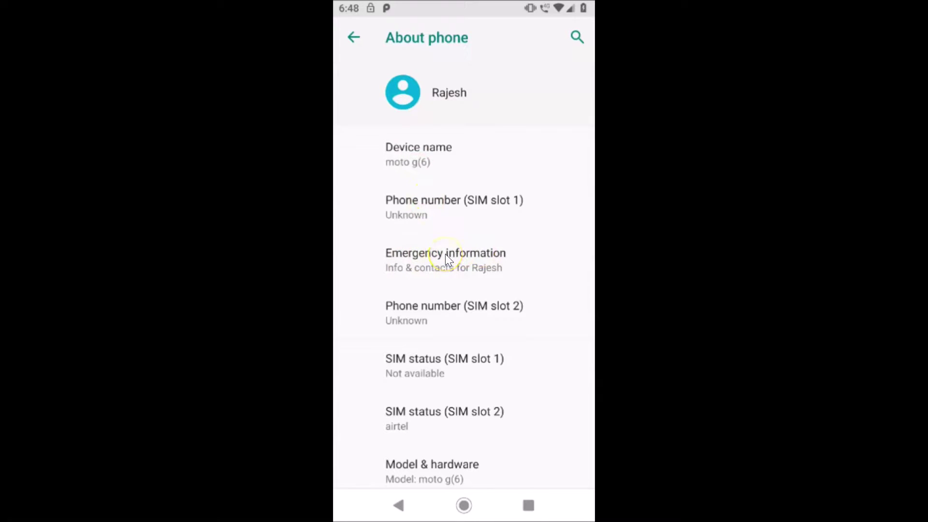
pyautogui.click(446, 256)
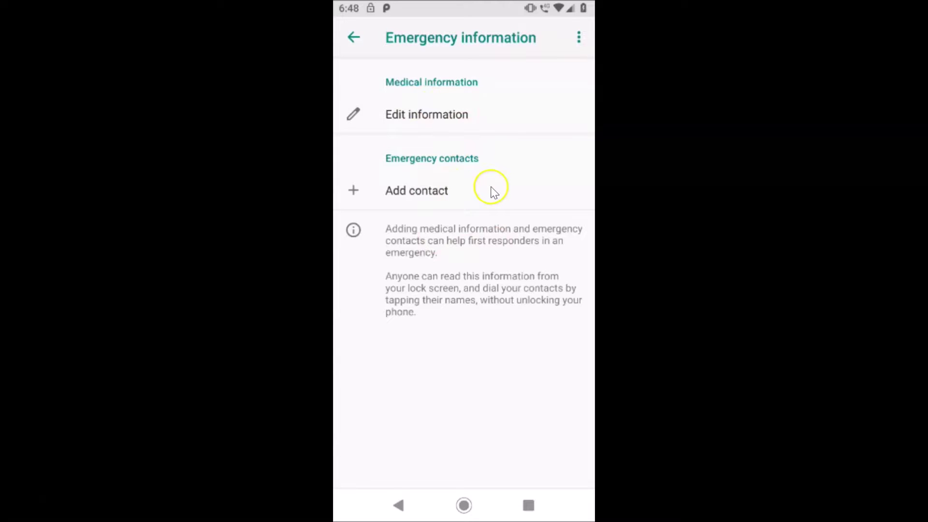
# Step: Add the contact 'vodafone 2nd' as an emergency contact from the contacts list
pyautogui.click(434, 194)
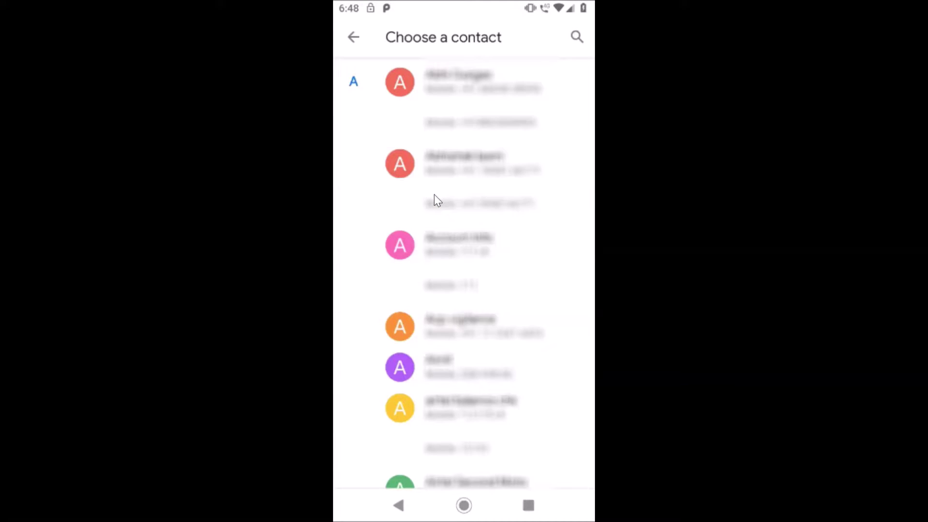
pyautogui.scroll(-5, 473, 205)
pyautogui.scroll(5, 473, 205)
pyautogui.scroll(-15, 473, 205)
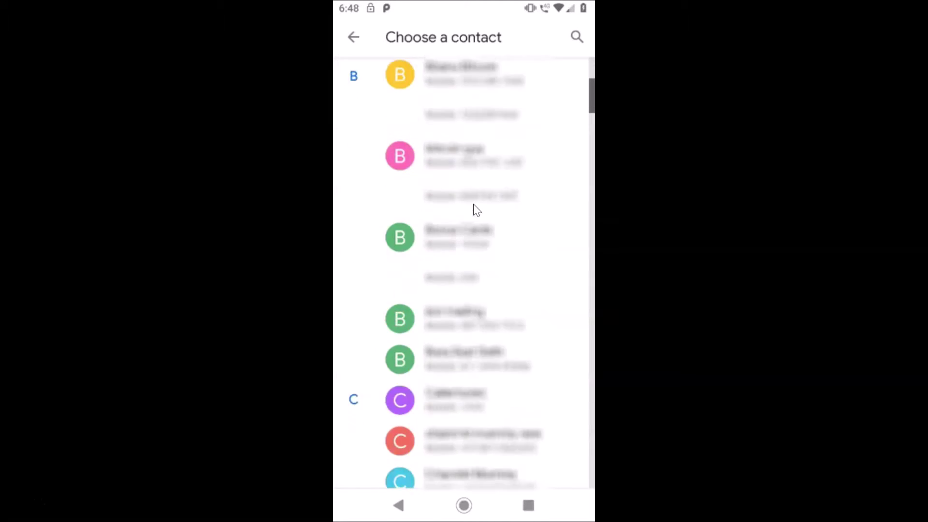
pyautogui.scroll(-15, 474, 211)
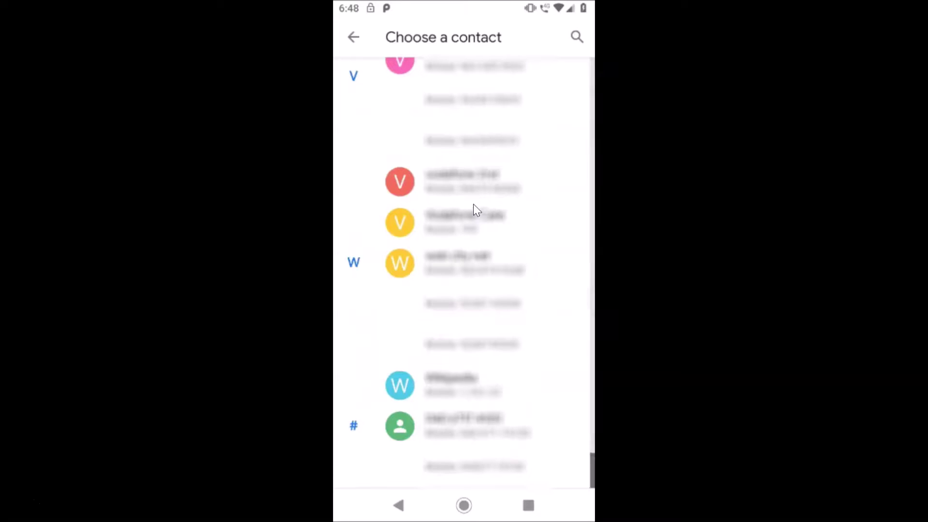
pyautogui.scroll(2, 474, 204)
pyautogui.click(450, 261)
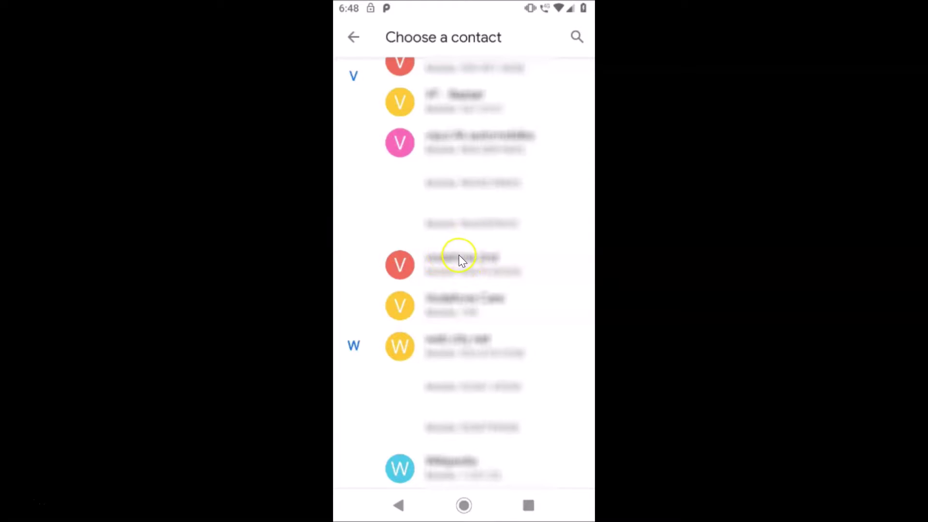
pyautogui.click(454, 264)
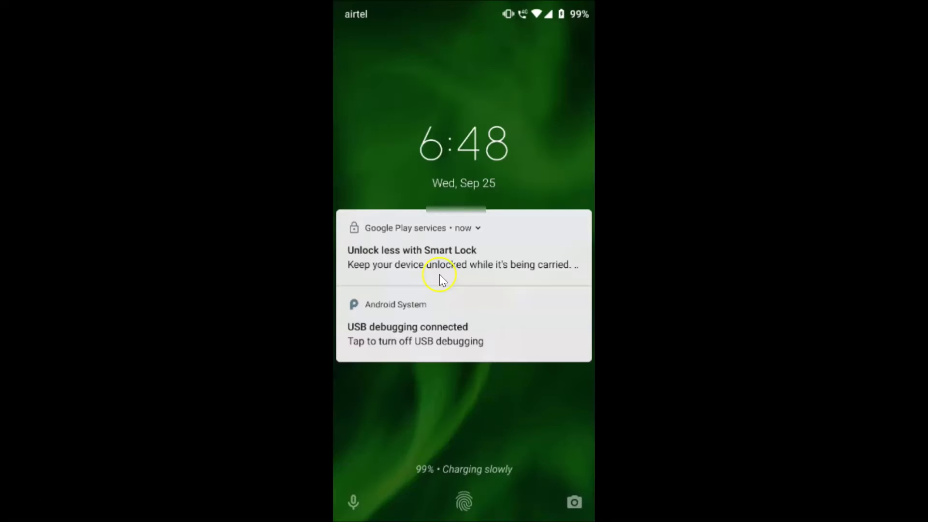
# Step: From the lock screen, open the Emergency dialer's emergency information listing vodafone 2nd
pyautogui.click(439, 274)
pyautogui.click(439, 276)
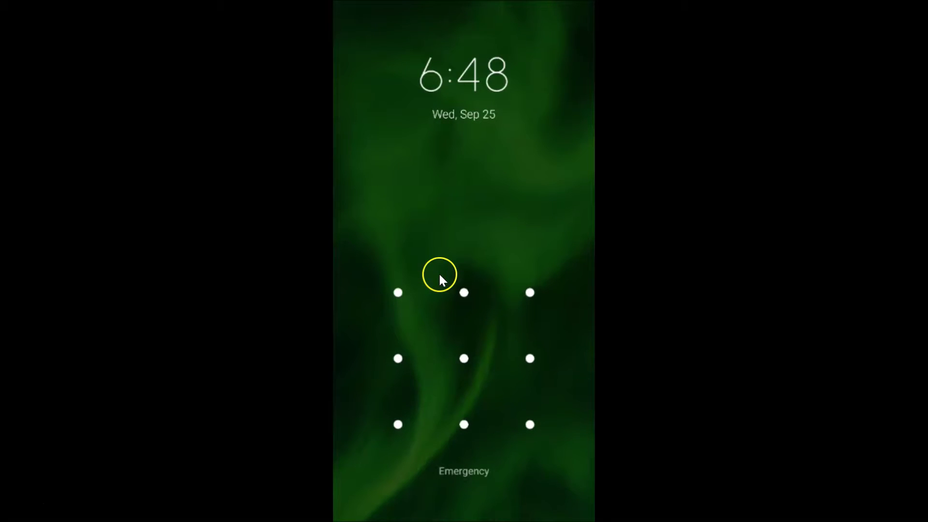
pyautogui.click(462, 470)
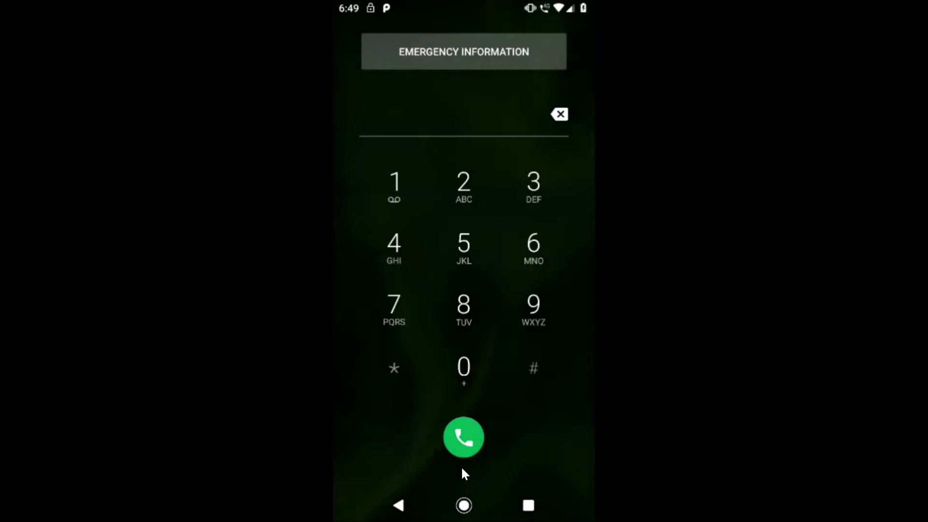
pyautogui.click(477, 51)
pyautogui.click(485, 54)
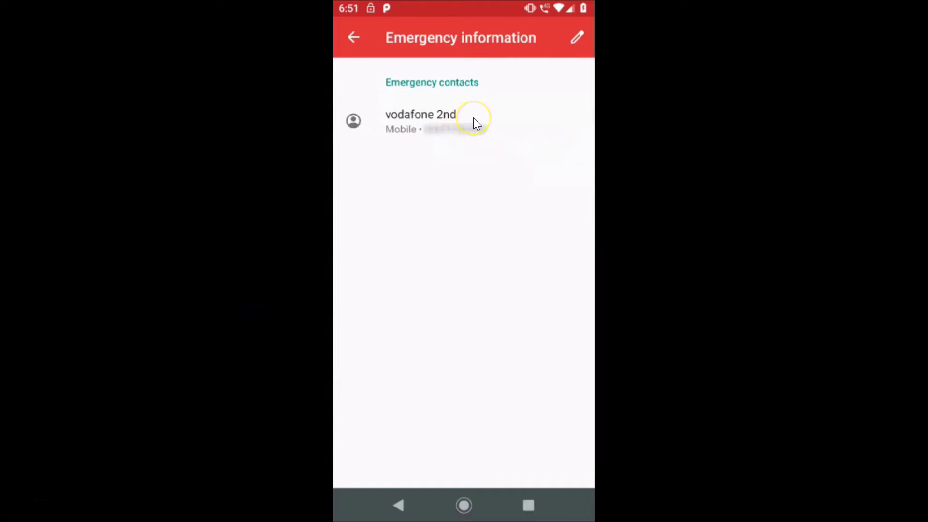
# Step: Call vodafone 2nd, end the call, and back out to the lock screen
pyautogui.click(474, 118)
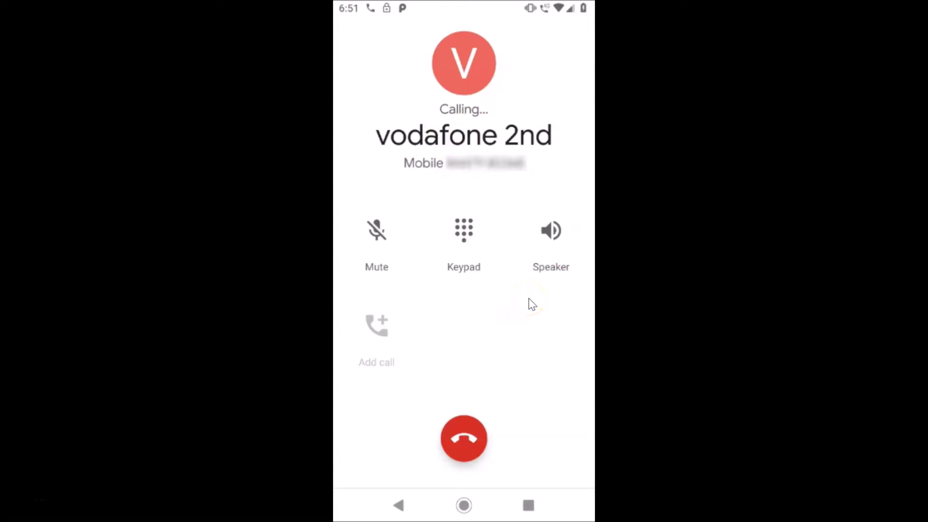
pyautogui.click(452, 448)
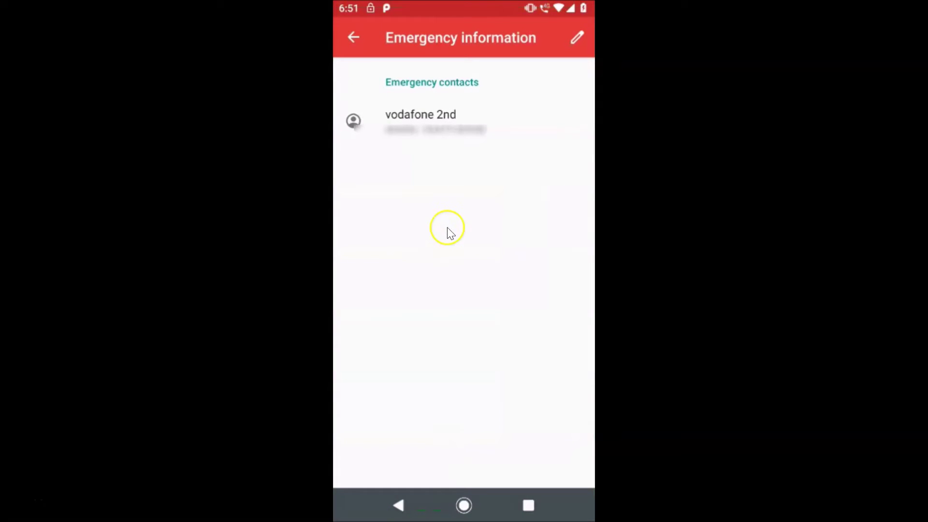
pyautogui.click(359, 39)
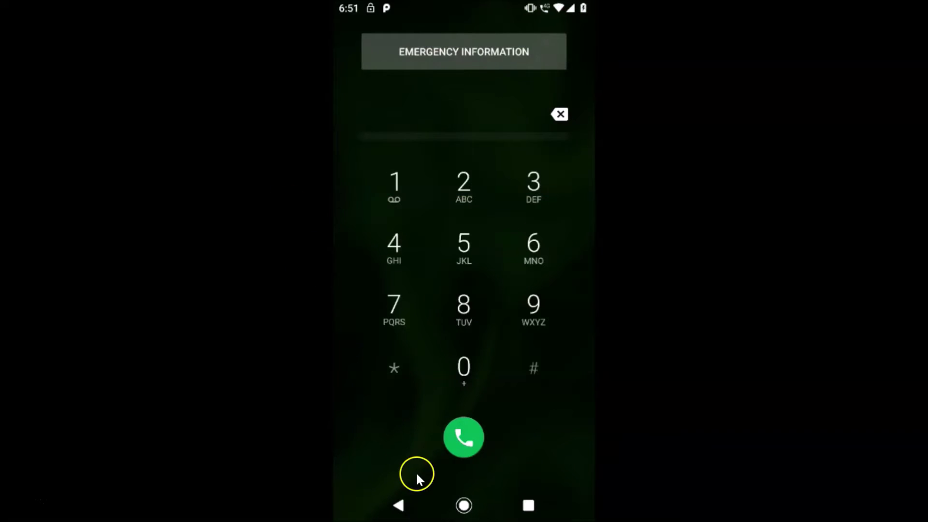
pyautogui.click(404, 500)
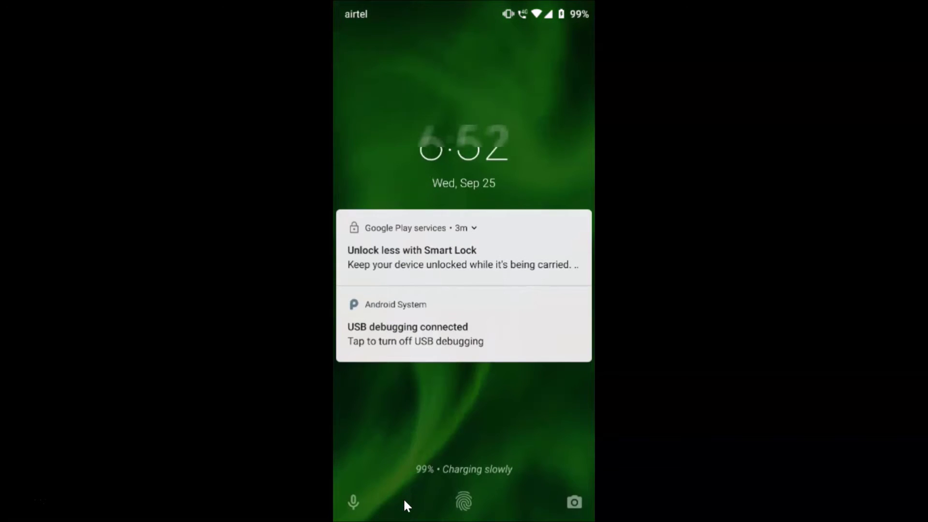
# Step: Unlock with the pattern and reopen Emergency information, now listing vodafone 2nd
pyautogui.moveTo(398, 424)
pyautogui.mouseDown()
pyautogui.moveTo(398, 383)
pyautogui.moveTo(529, 292)
pyautogui.mouseUp()
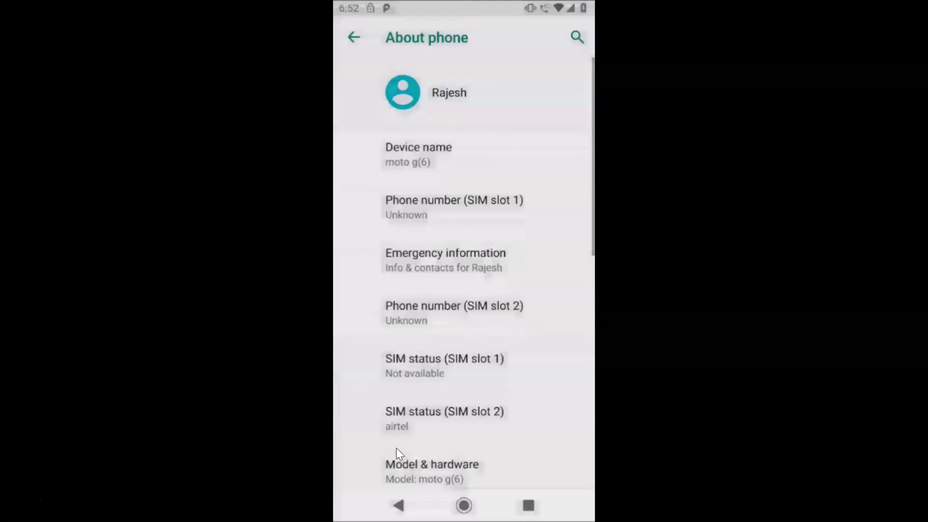
pyautogui.click(437, 268)
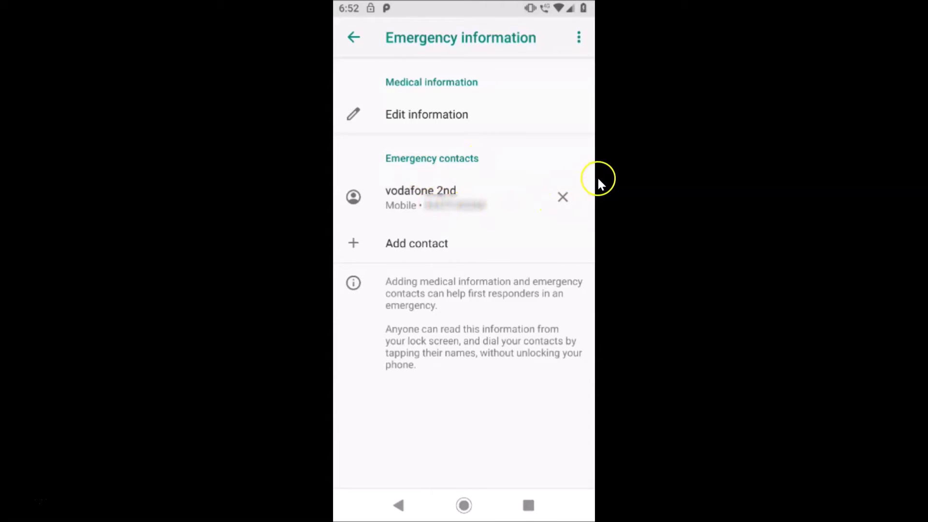
# Step: Remove vodafone 2nd from the emergency contacts and confirm the removal
pyautogui.click(564, 198)
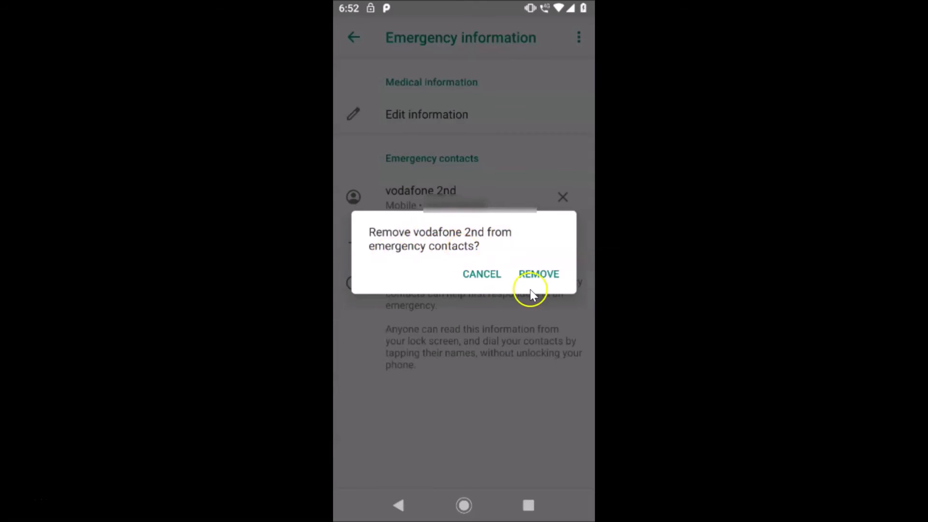
pyautogui.click(535, 275)
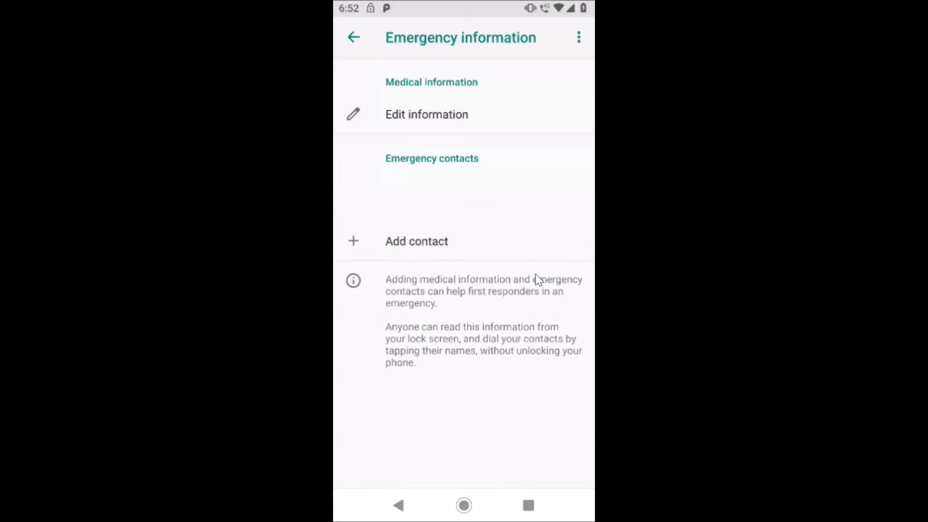